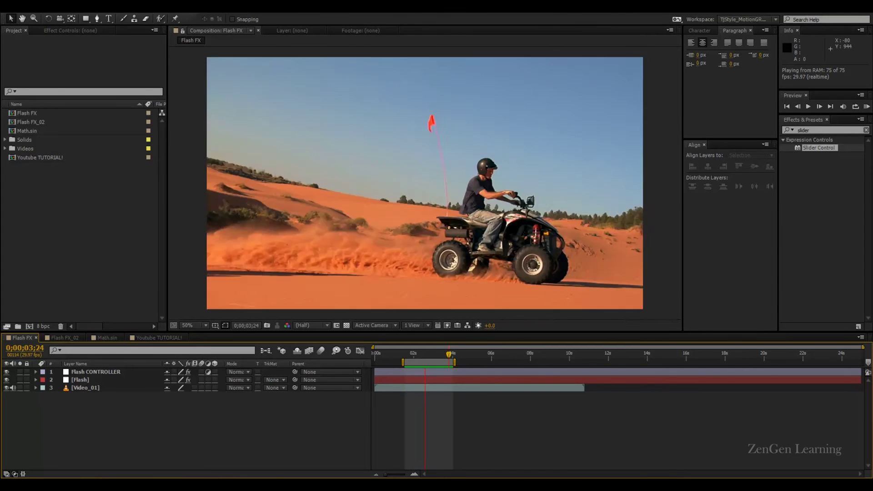
- Bring the Flash FX_02 composition forward in the timeline
{"action": "left_click", "coordinate": [62, 338]}
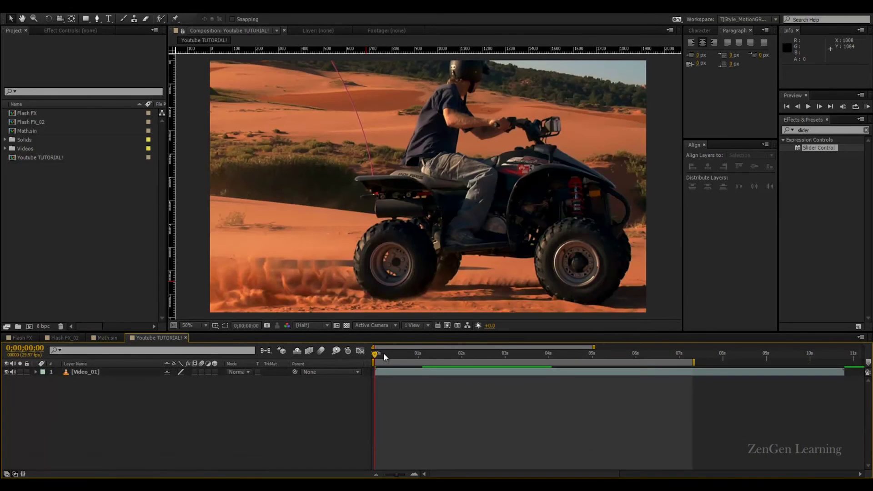
- Start the work area near one second, then add a solid named FLASH! with only its Opacity shown
{"action": "left_click_drag", "start_coordinate": [502, 356], "coordinate": [422, 355]}
{"action": "key", "text": "b"}
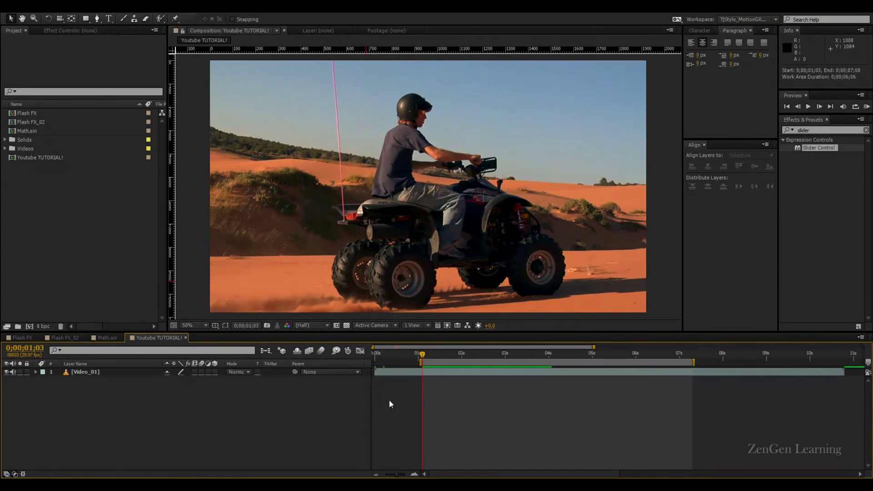
{"action": "key", "text": "ctrl+y"}
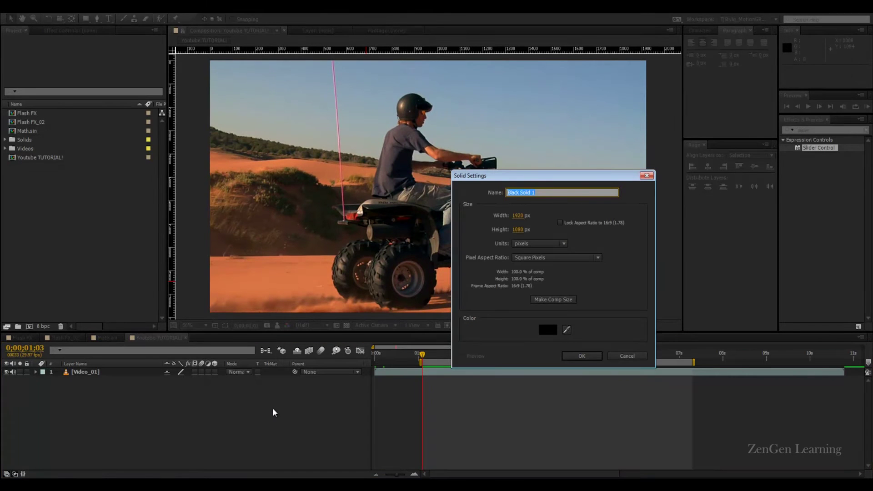
{"action": "type", "text": "FLASH!"}
{"action": "key", "text": "Return"}
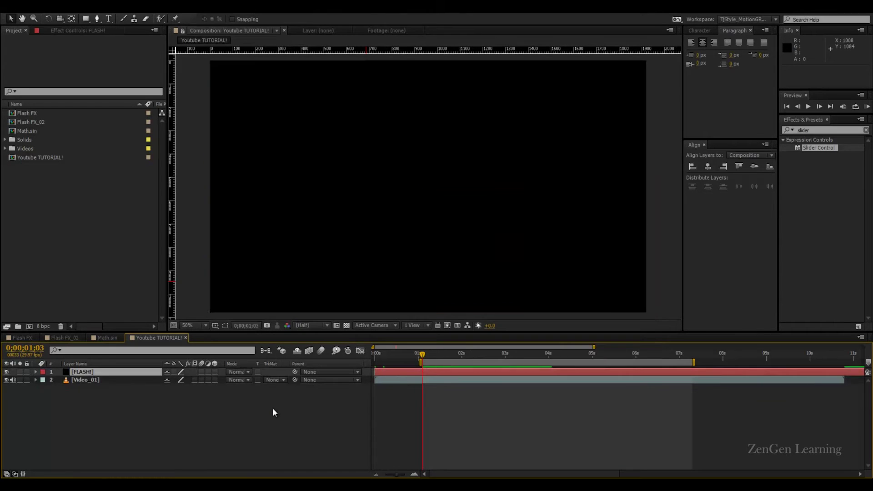
{"action": "key", "text": "t"}
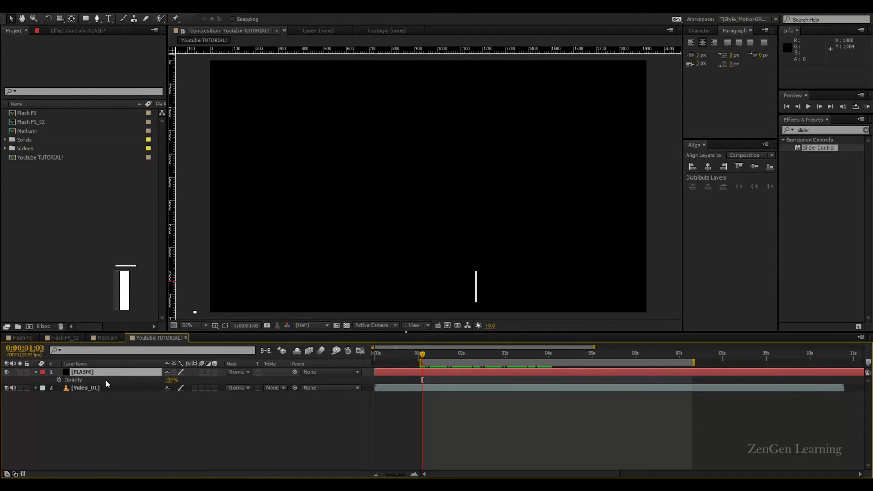
- Give FLASH!'s Opacity an expression reading 'a = transform.opacity' and begin a second line
{"action": "left_click", "coordinate": [60, 380]}
{"action": "left_click", "coordinate": [60, 379], "text": "alt"}
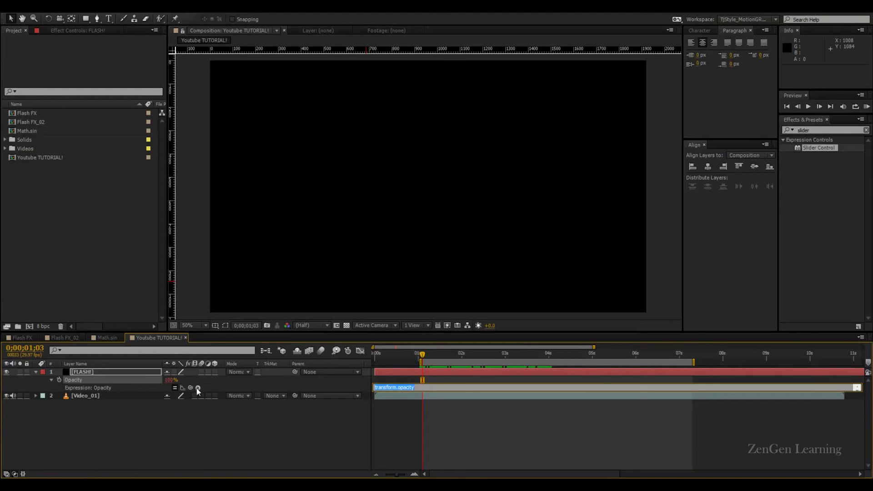
{"action": "mouse_move", "coordinate": [190, 387]}
{"action": "left_mouse_down"}
{"action": "mouse_move", "coordinate": [76, 384]}
{"action": "mouse_move", "coordinate": [119, 393]}
{"action": "mouse_move", "coordinate": [94, 379]}
{"action": "left_mouse_up"}
{"action": "type", "text": "a ="}
{"action": "key", "text": "Return"}
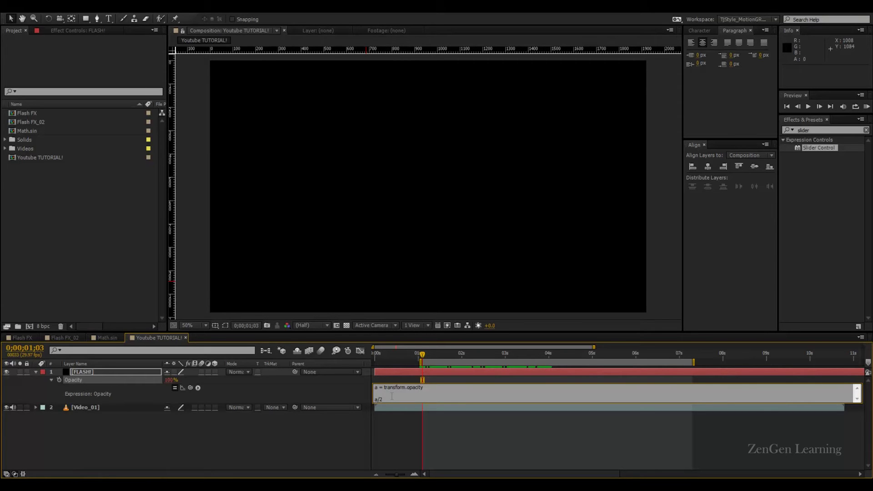
- Replace the Opacity expression with f = Math.sin(time) and compare it against the Math.sin demo composition
{"action": "key", "text": "ctrl+a"}
{"action": "type", "text": "f = Math.sin(time"}
{"action": "left_click", "coordinate": [177, 430]}
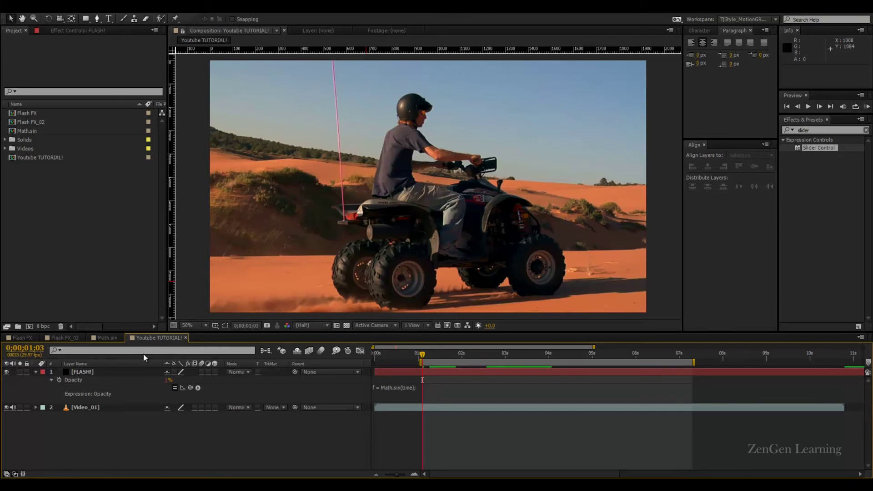
{"action": "key", "text": "shift+comma"}
{"action": "left_click_drag", "start_coordinate": [381, 354], "coordinate": [424, 354]}
{"action": "key", "text": "shift+period"}
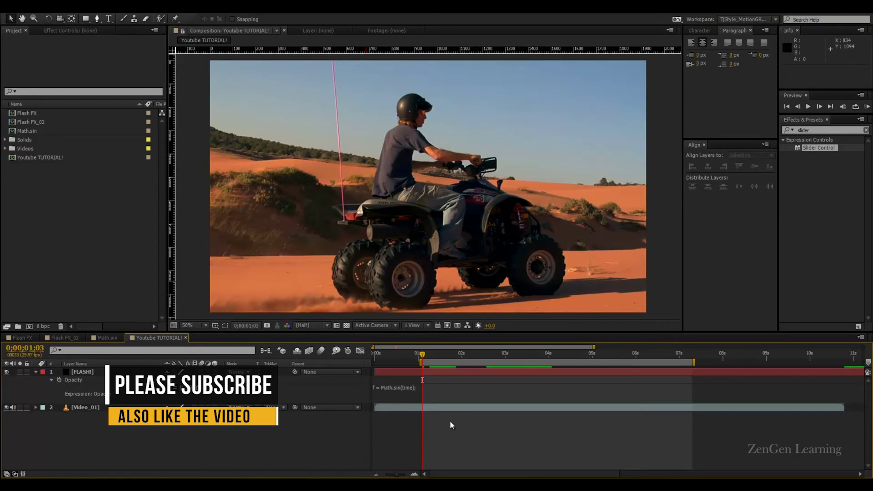
- Change the expression to Math.sin(time*20) and preview the flashing around 2;29
{"action": "key", "text": "equal"}
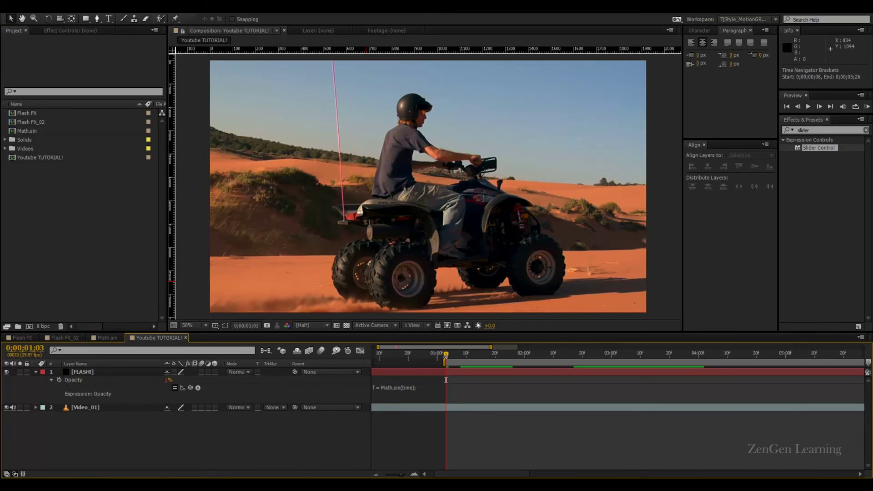
{"action": "left_click_drag", "start_coordinate": [449, 356], "coordinate": [643, 366]}
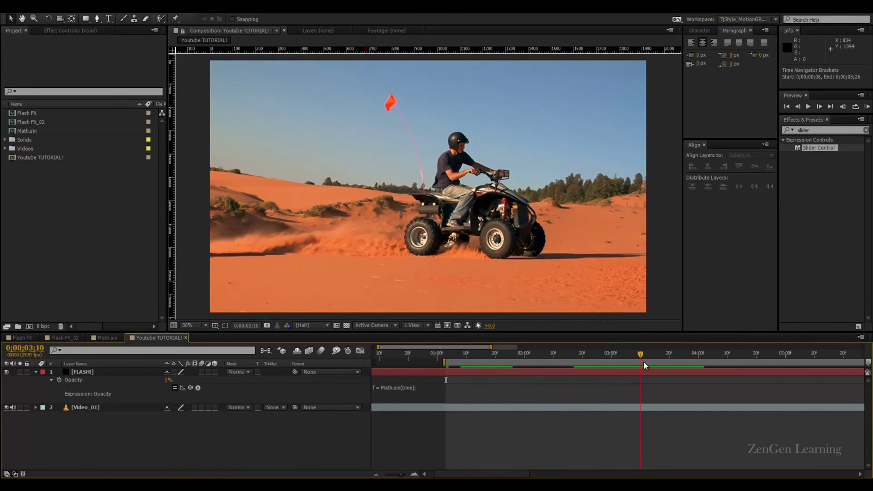
{"action": "left_click", "coordinate": [407, 390]}
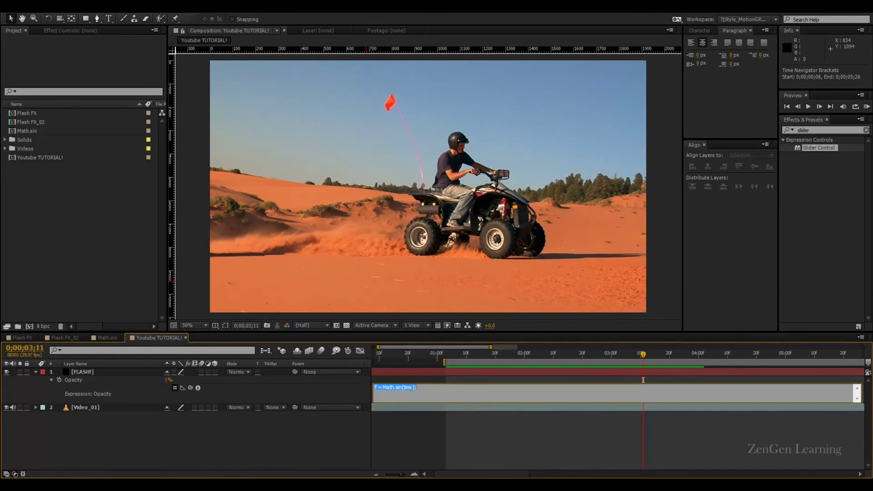
{"action": "left_click", "coordinate": [412, 390]}
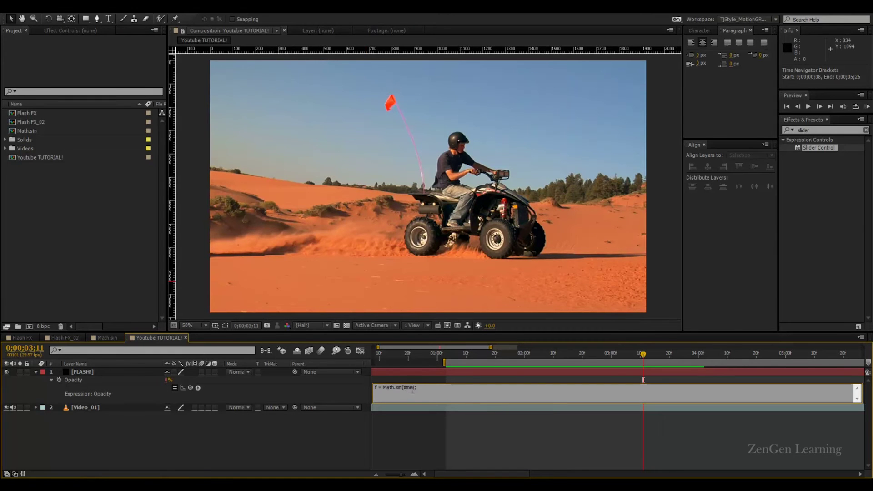
{"action": "left_click", "coordinate": [443, 411]}
{"action": "key", "text": "KP_0"}
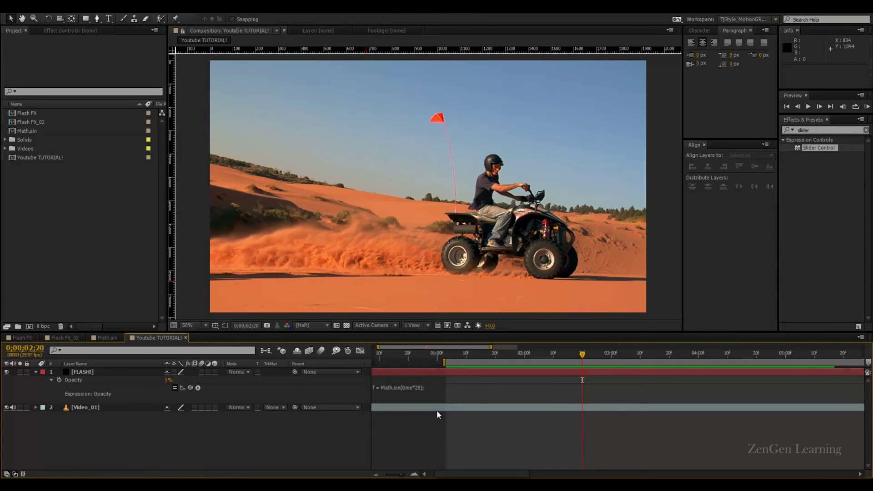
- Append the conditional if (f<0) [0] else [100] below the sine line
{"action": "left_click", "coordinate": [402, 392]}
{"action": "left_click", "coordinate": [466, 392]}
{"action": "key", "text": "Return"}
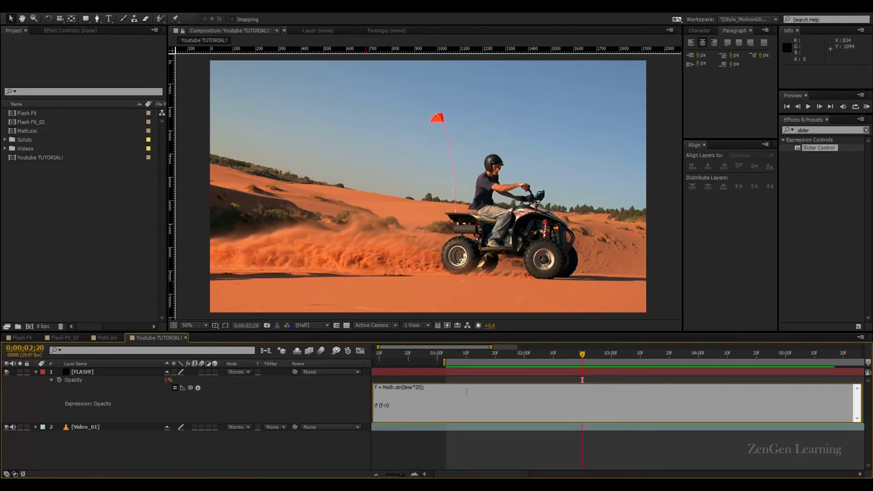
{"action": "type", "text": ")"}
{"action": "key", "text": "Return"}
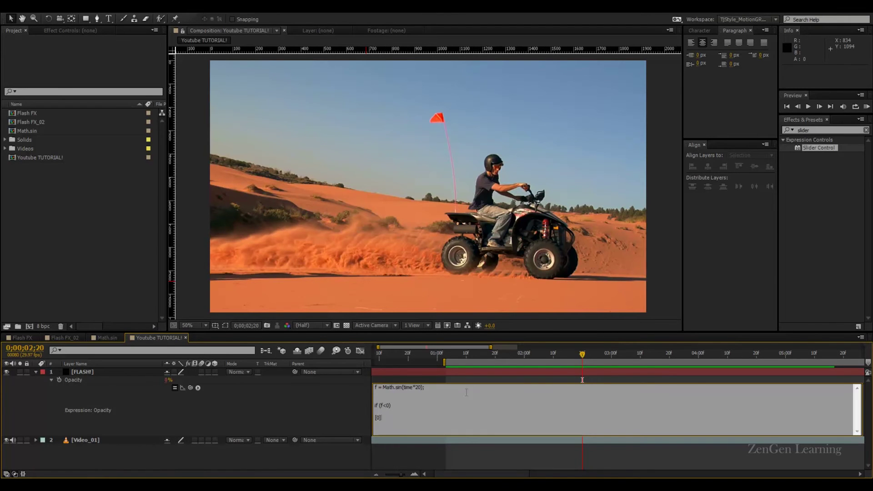
{"action": "key", "text": "Return"}
{"action": "type", "text": "else"}
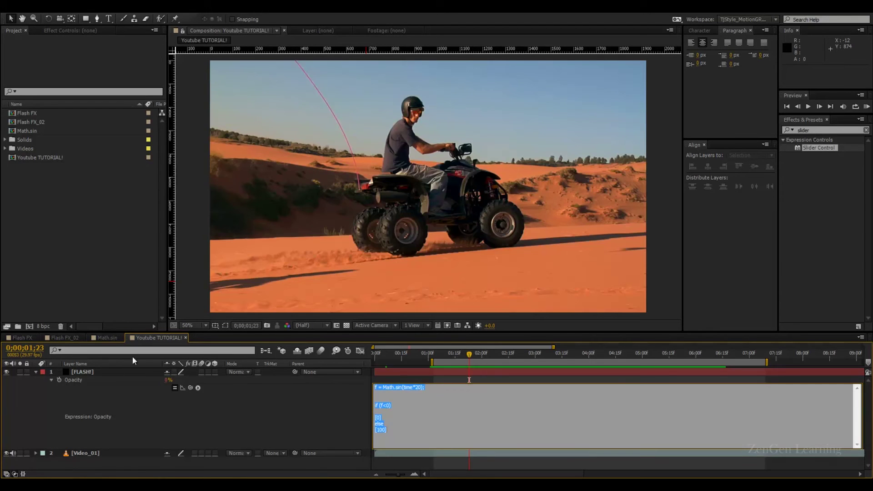
{"action": "left_click", "coordinate": [107, 337]}
{"action": "mouse_move", "coordinate": [378, 354]}
{"action": "left_mouse_down"}
{"action": "mouse_move", "coordinate": [427, 360]}
{"action": "mouse_move", "coordinate": [375, 361]}
{"action": "left_mouse_up"}
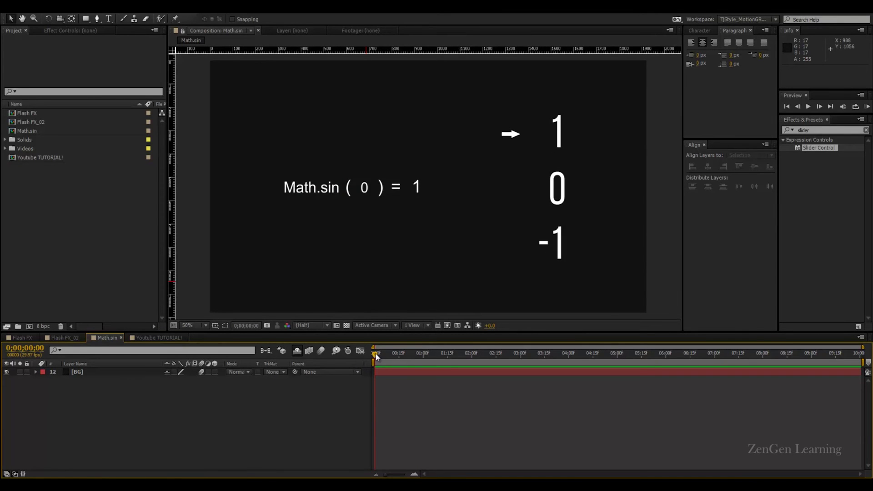
{"action": "left_click_drag", "start_coordinate": [376, 355], "coordinate": [563, 359]}
{"action": "key", "text": "Home"}
{"action": "left_click", "coordinate": [148, 337]}
{"action": "left_click", "coordinate": [404, 387]}
{"action": "left_click", "coordinate": [405, 387]}
{"action": "left_click_drag", "start_coordinate": [405, 387], "coordinate": [421, 388]}
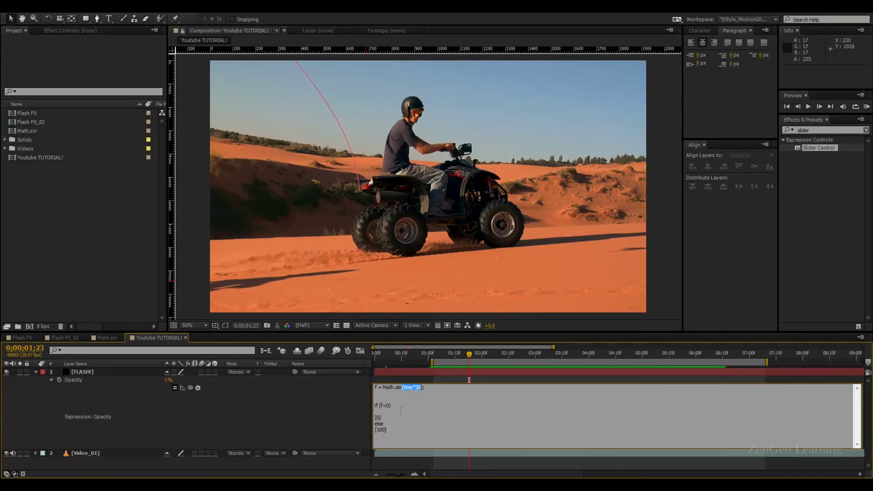
{"action": "left_click_drag", "start_coordinate": [415, 387], "coordinate": [421, 388]}
{"action": "triple_click", "coordinate": [438, 390]}
{"action": "left_click_drag", "start_coordinate": [406, 405], "coordinate": [366, 404]}
{"action": "left_click_drag", "start_coordinate": [384, 418], "coordinate": [370, 417]}
{"action": "left_click", "coordinate": [137, 339]}
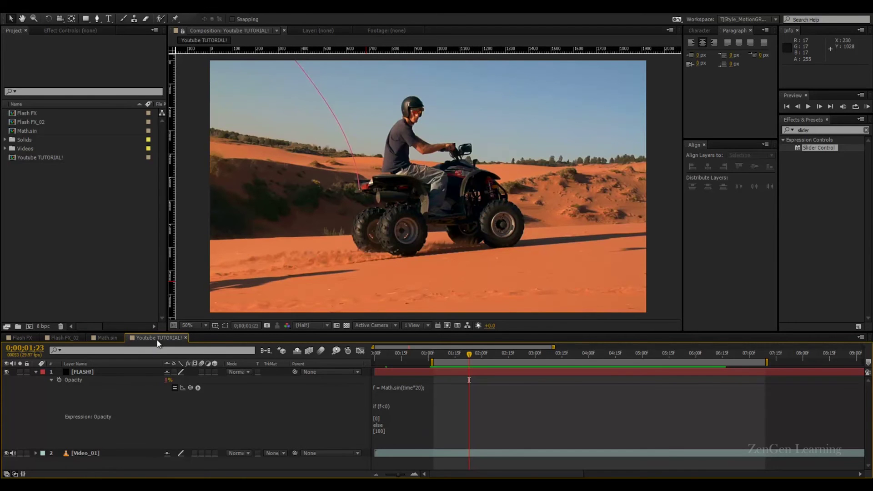
{"action": "left_click", "coordinate": [108, 338]}
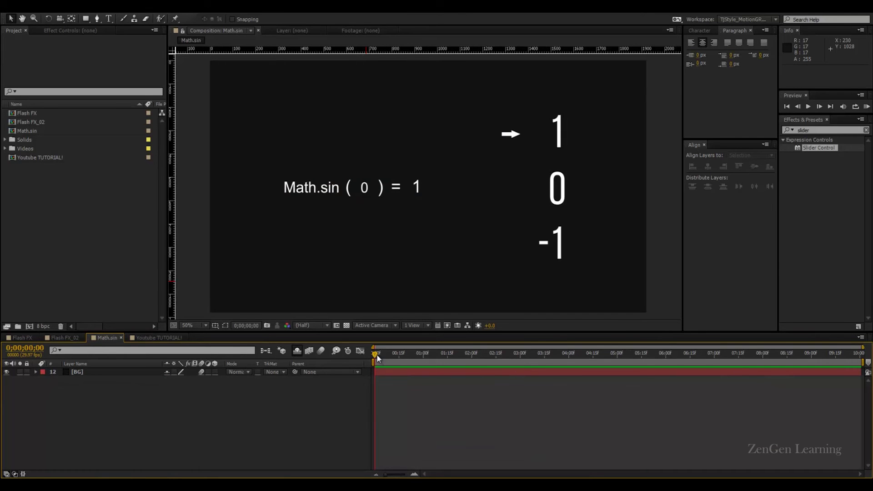
{"action": "left_click_drag", "start_coordinate": [376, 354], "coordinate": [406, 360]}
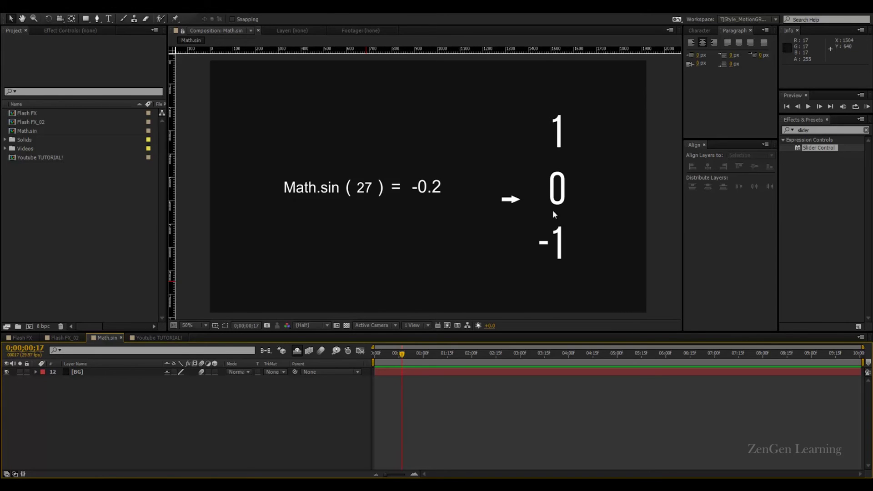
{"action": "left_click", "coordinate": [394, 355]}
{"action": "left_click_drag", "start_coordinate": [395, 358], "coordinate": [390, 358]}
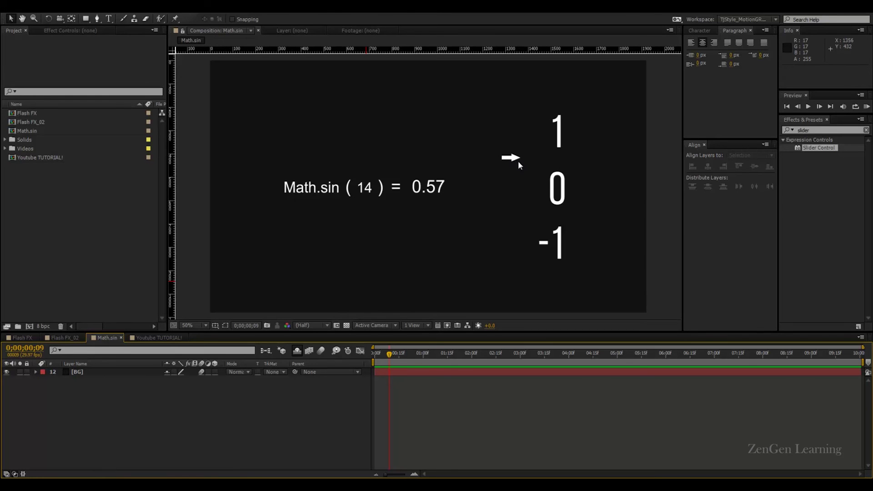
{"action": "left_click", "coordinate": [151, 338]}
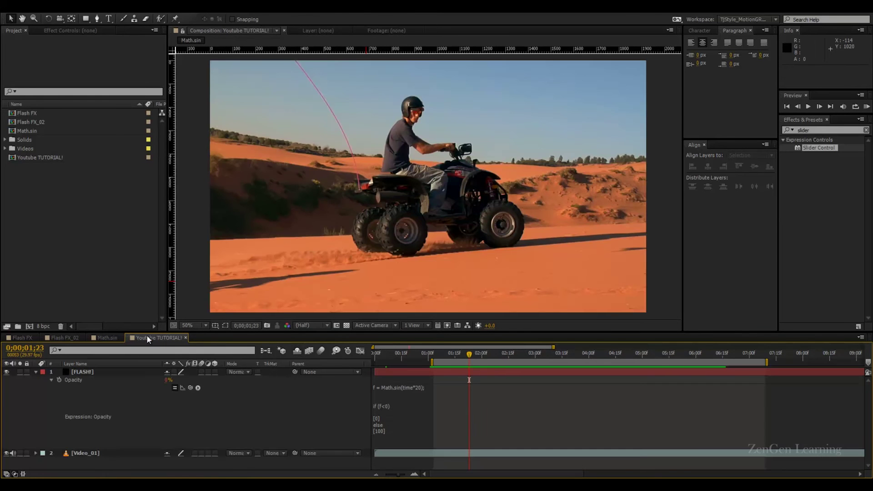
- Preview the flashing effect from 3;19 in the quad-bike footage
{"action": "left_click_drag", "start_coordinate": [464, 360], "coordinate": [571, 348]}
{"action": "key", "text": "KP_0"}
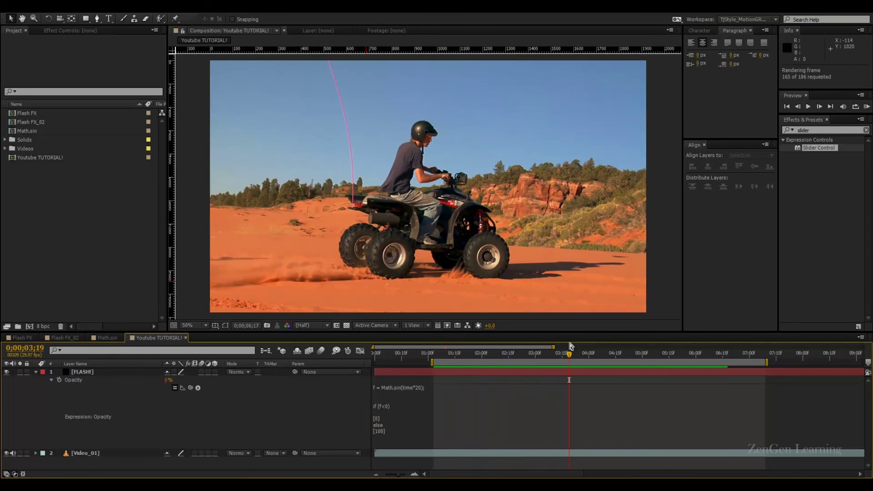
{"action": "key", "text": "space"}
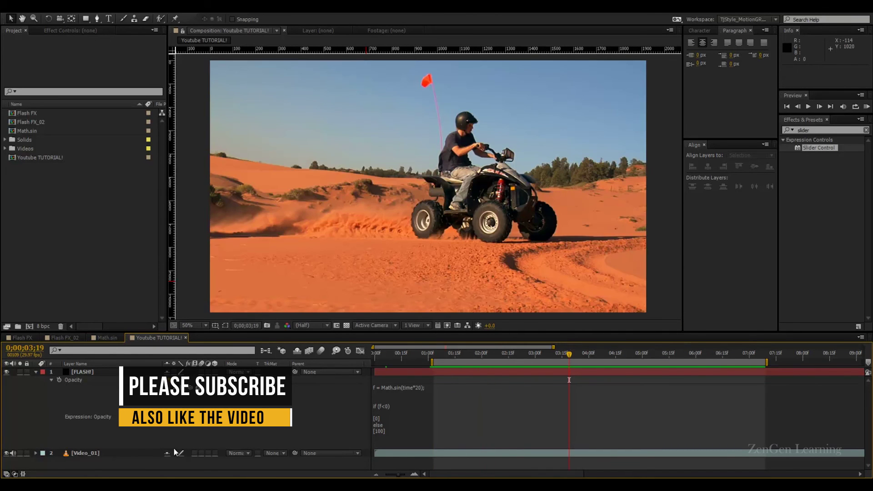
- Raise the sine multiplier from 10 to 100, preview the faster strobe, and start the work area at 1 second
{"action": "left_click", "coordinate": [447, 427]}
{"action": "left_click", "coordinate": [418, 389]}
{"action": "double_click", "coordinate": [417, 388]}
{"action": "type", "text": "100"}
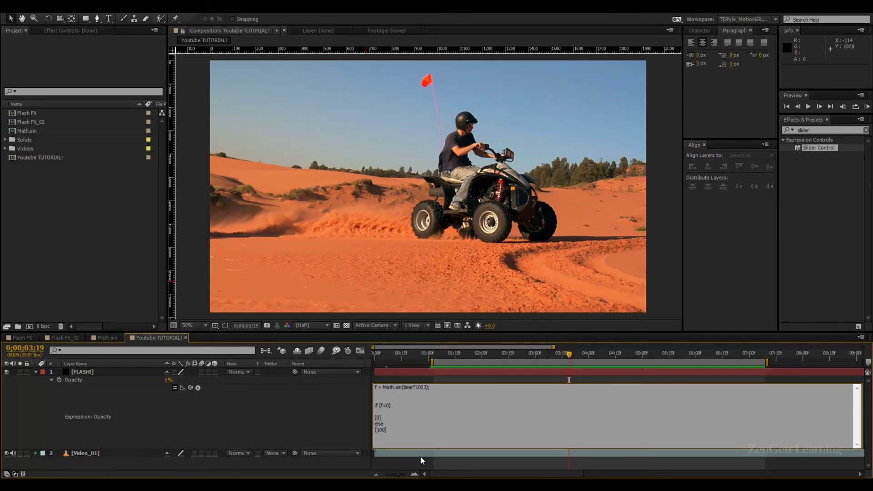
{"action": "key", "text": "BackSpace"}
{"action": "key", "text": "KP_Enter"}
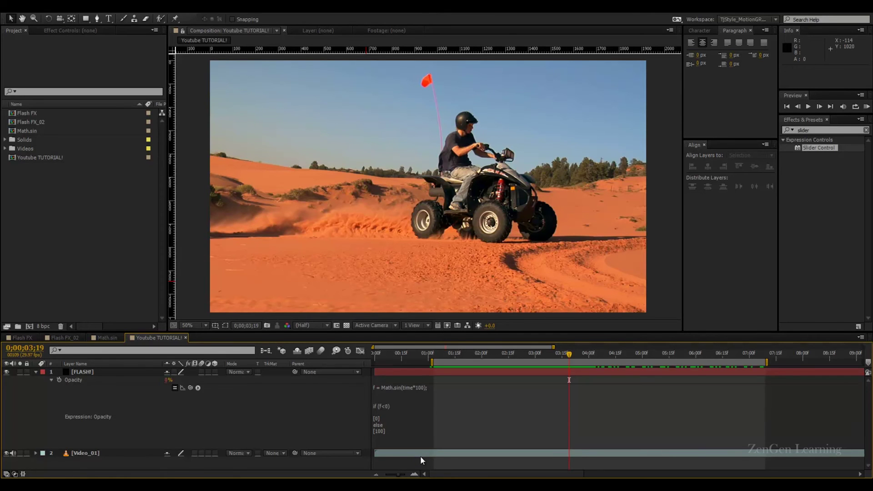
{"action": "key", "text": "KP_0"}
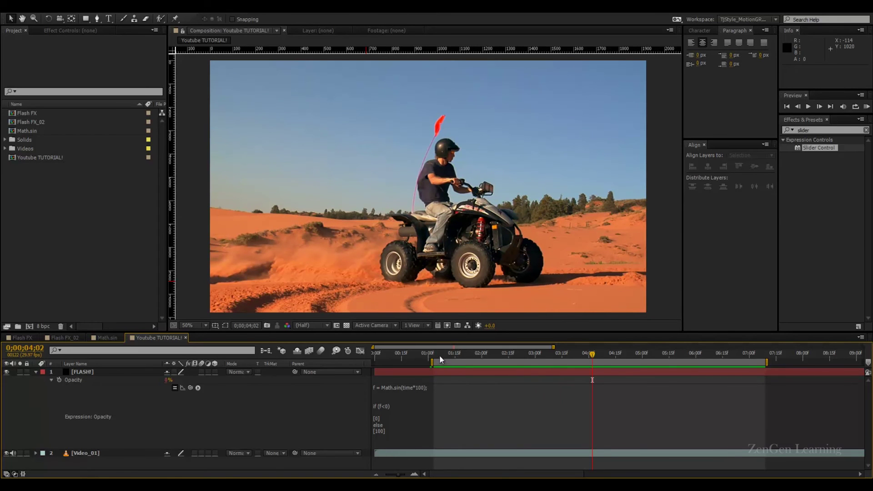
{"action": "left_click_drag", "start_coordinate": [431, 362], "coordinate": [483, 359]}
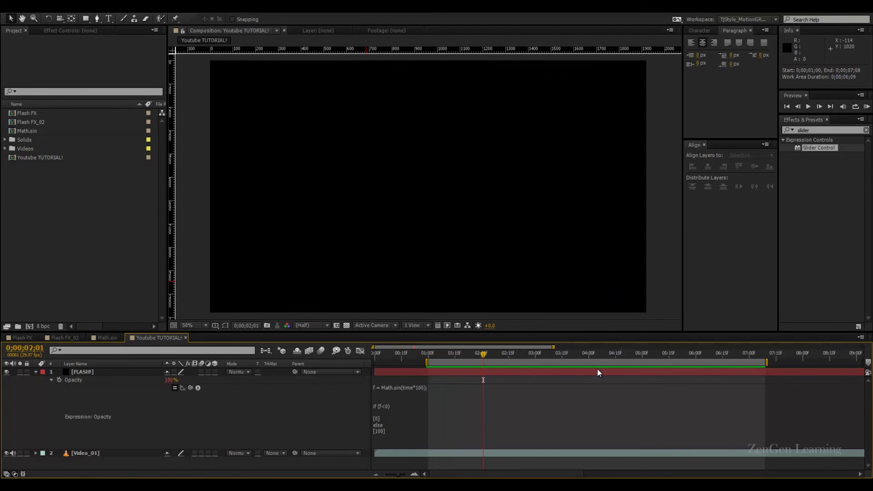
- Create an adjustment layer named Controller and apply Slider Control to it
{"action": "left_click", "coordinate": [36, 372]}
{"action": "key", "text": "ctrl+alt+y"}
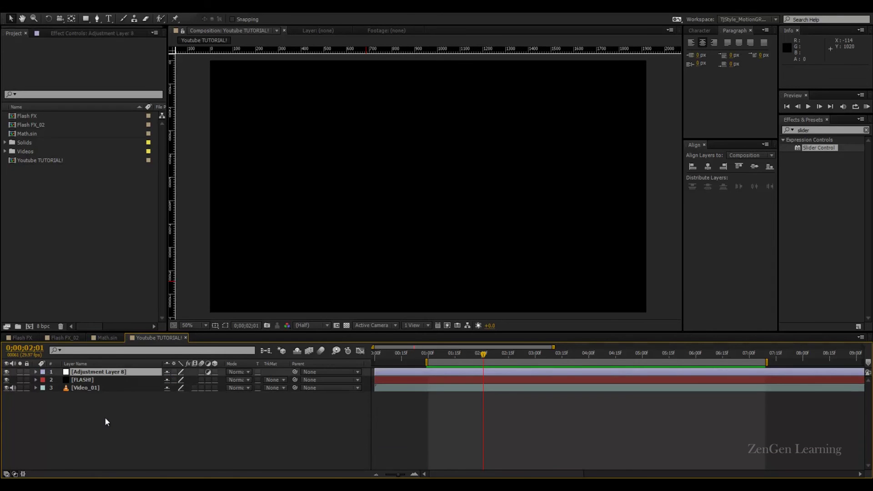
{"action": "key", "text": "Return"}
{"action": "type", "text": "Controller"}
{"action": "key", "text": "Return"}
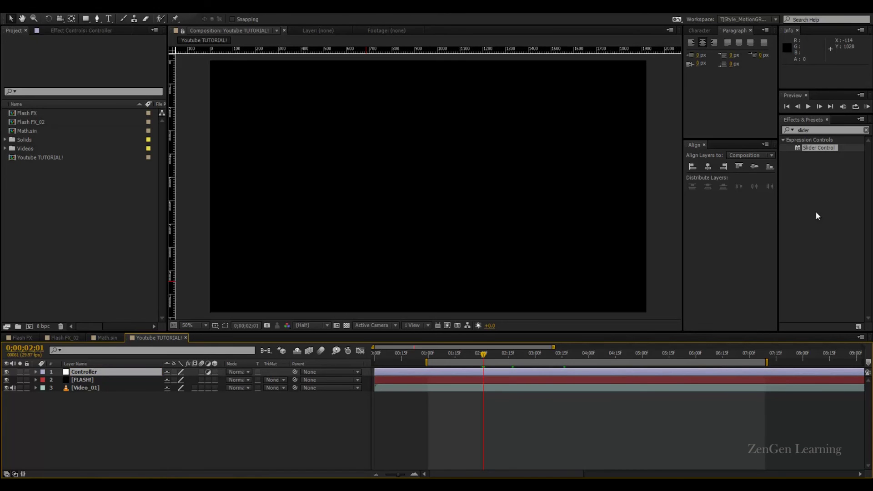
{"action": "left_click", "coordinate": [813, 128]}
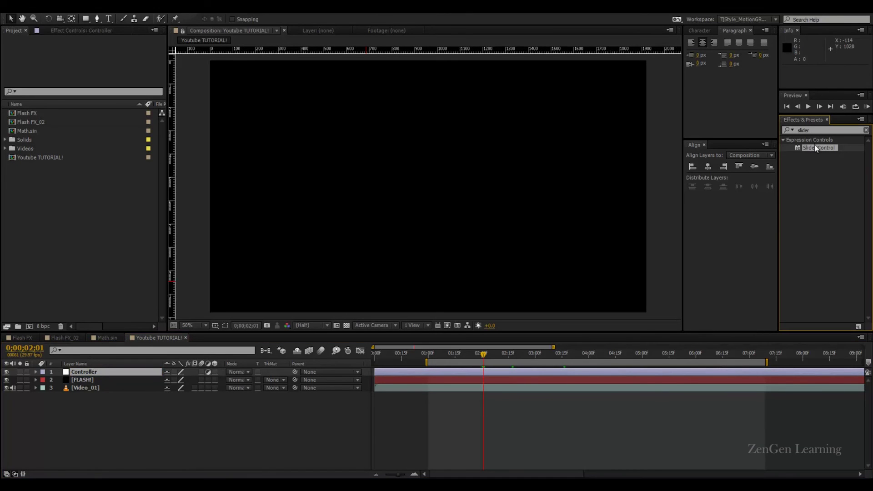
{"action": "left_click_drag", "start_coordinate": [815, 146], "coordinate": [107, 373]}
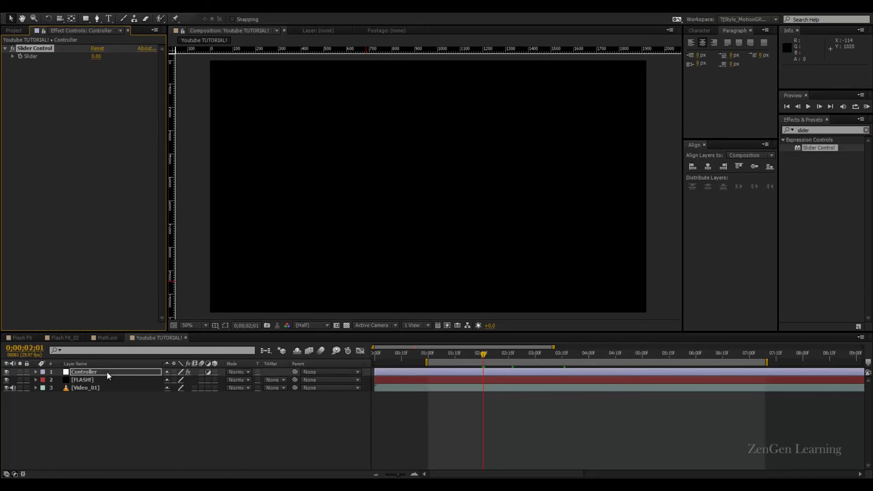
- Reveal FLASH!'s opacity expression, select its 100 multiplier, and expand the Controller's Slider Control
{"action": "left_click", "coordinate": [92, 381]}
{"action": "key", "text": "e"}
{"action": "key", "text": "e"}
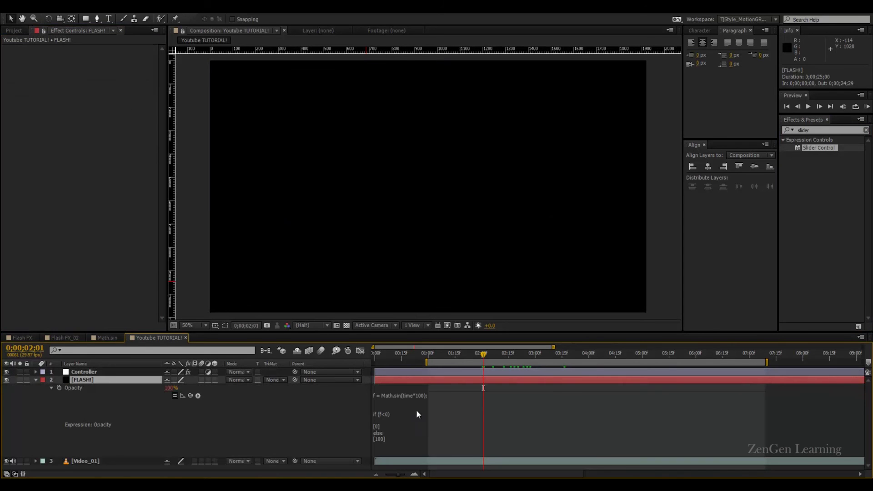
{"action": "left_click", "coordinate": [421, 395]}
{"action": "double_click", "coordinate": [421, 396]}
{"action": "left_click", "coordinate": [86, 373]}
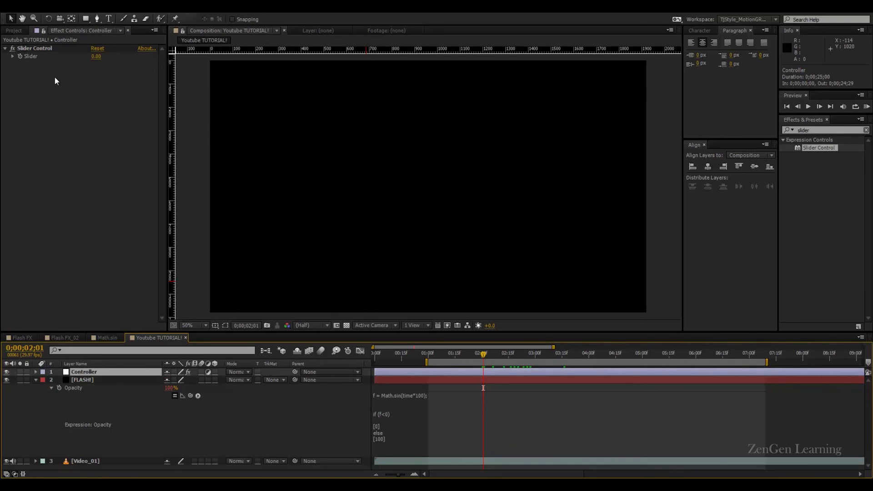
- Pick-whip the 100 multiplier to the Controller's Slider, giving time*thisComp.layer("Controller").effect("Slider Control")("Slider")
{"action": "left_click", "coordinate": [418, 402]}
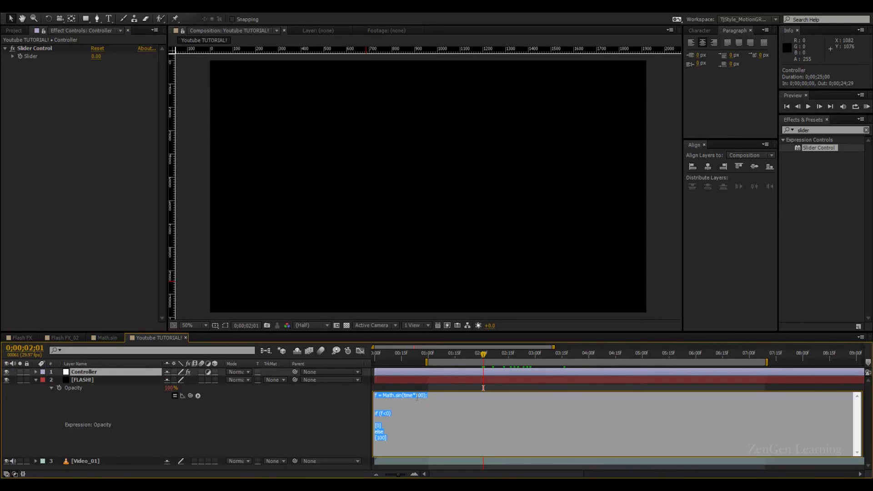
{"action": "double_click", "coordinate": [421, 396]}
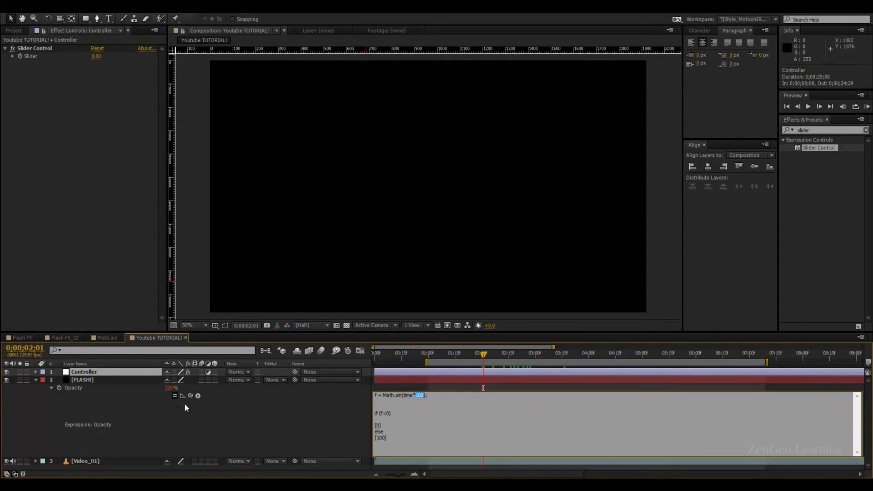
{"action": "left_click_drag", "start_coordinate": [189, 394], "coordinate": [37, 59]}
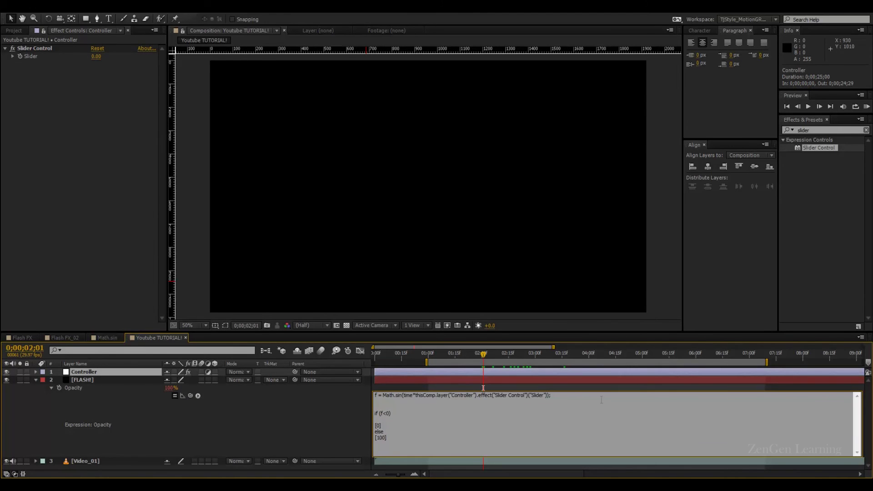
{"action": "left_click", "coordinate": [239, 424]}
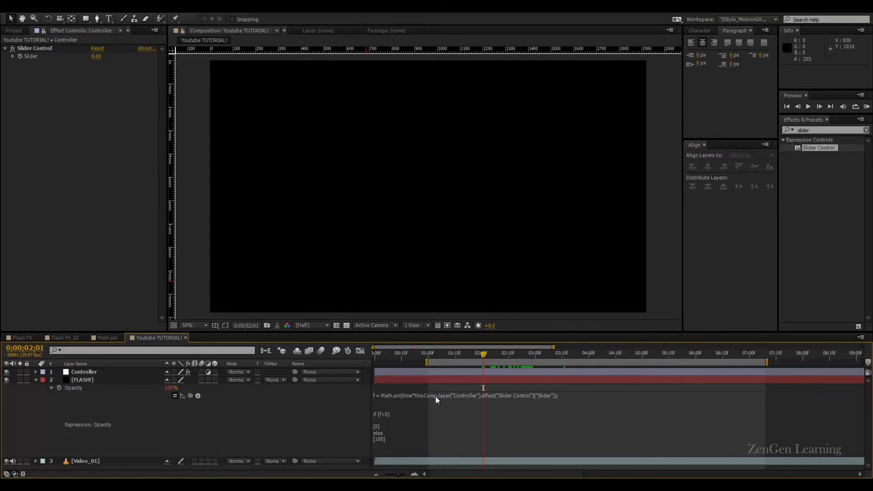
- Keyframe the Controller Slider at 5 at 1 second and 100 at 4 seconds
{"action": "left_click", "coordinate": [429, 354]}
{"action": "left_click", "coordinate": [23, 56]}
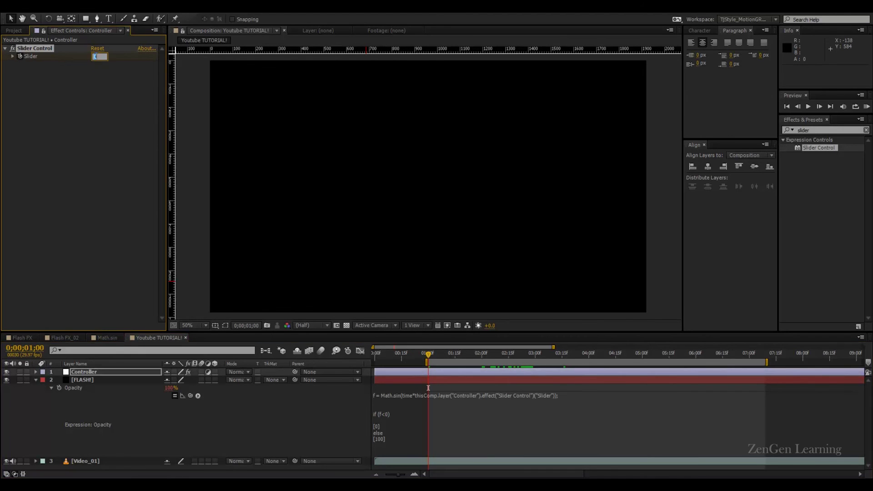
{"action": "type", "text": "5"}
{"action": "key", "text": "Return"}
{"action": "key", "text": "u"}
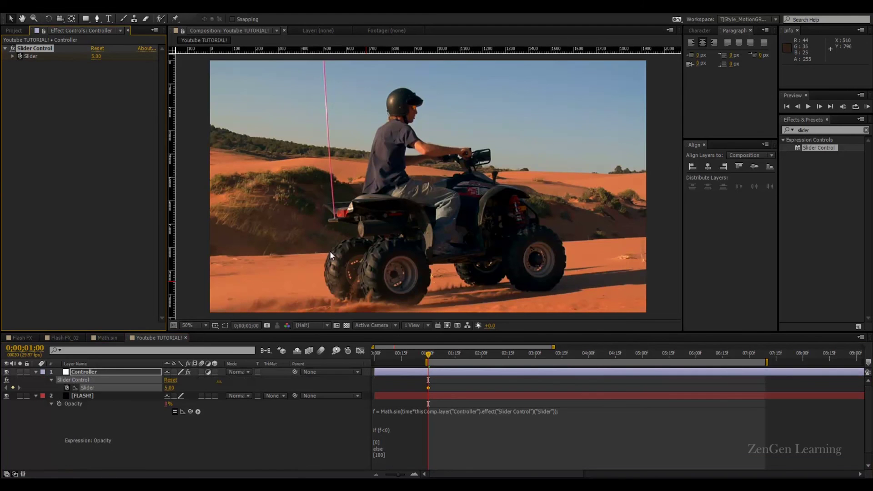
{"action": "left_click_drag", "start_coordinate": [429, 354], "coordinate": [589, 359]}
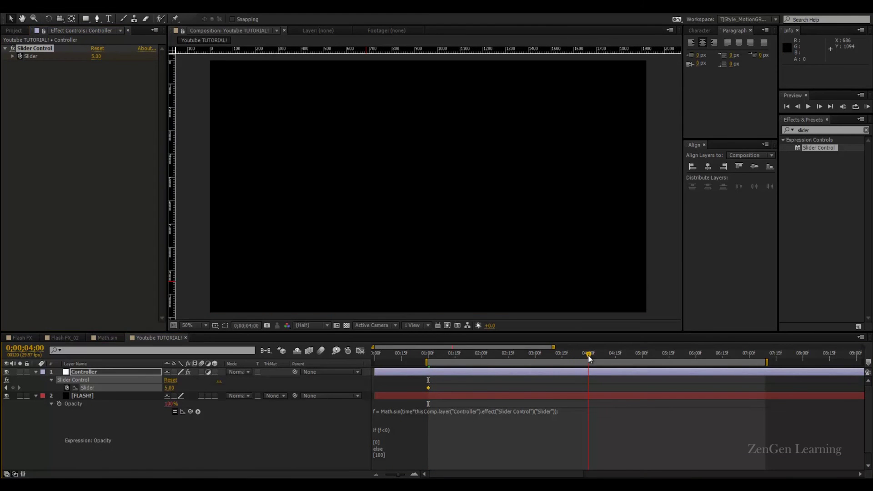
{"action": "left_click", "coordinate": [170, 387]}
{"action": "type", "text": "100"}
{"action": "key", "text": "Return"}
- Preview and scrub the timeline to check the accelerating strobe
{"action": "key", "text": "space"}
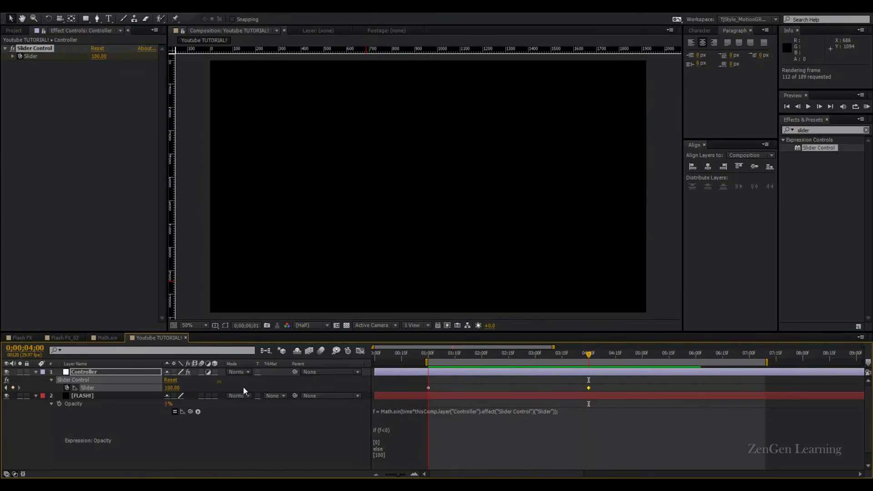
{"action": "key", "text": "space"}
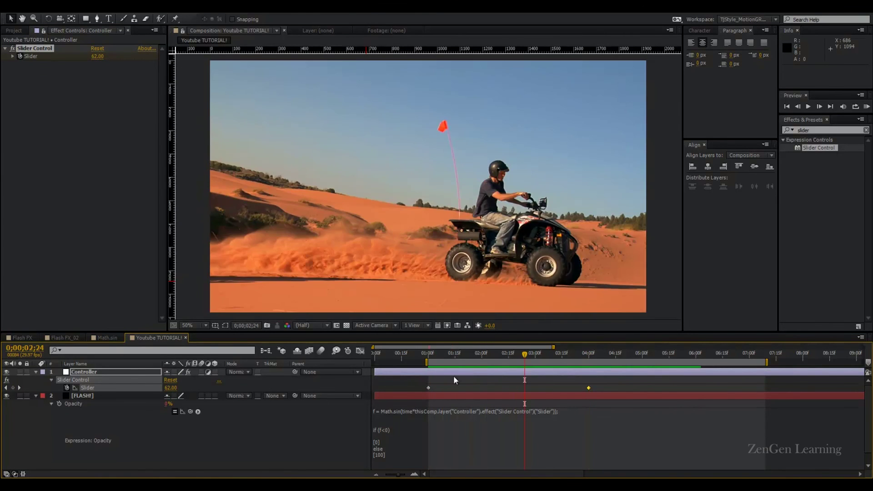
{"action": "left_click_drag", "start_coordinate": [533, 354], "coordinate": [429, 357]}
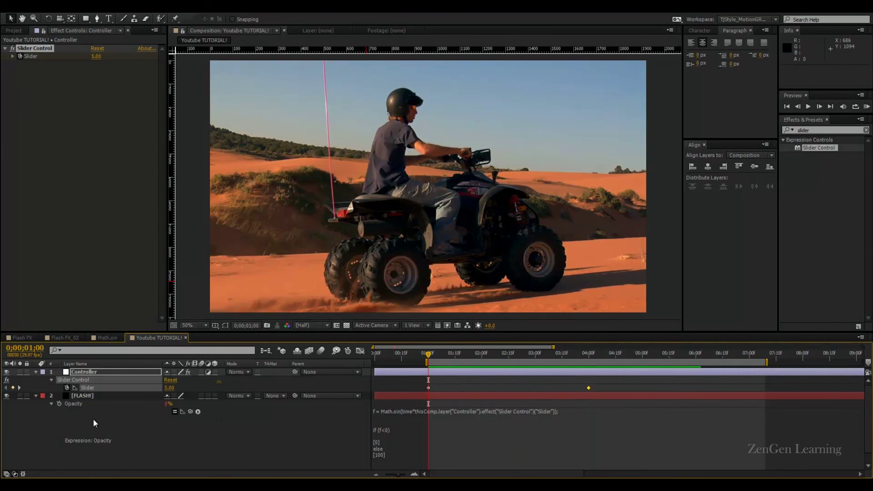
- Apply a Fill effect to FLASH! so flash frames turn red, then bring up its colour picker
{"action": "left_click", "coordinate": [36, 373]}
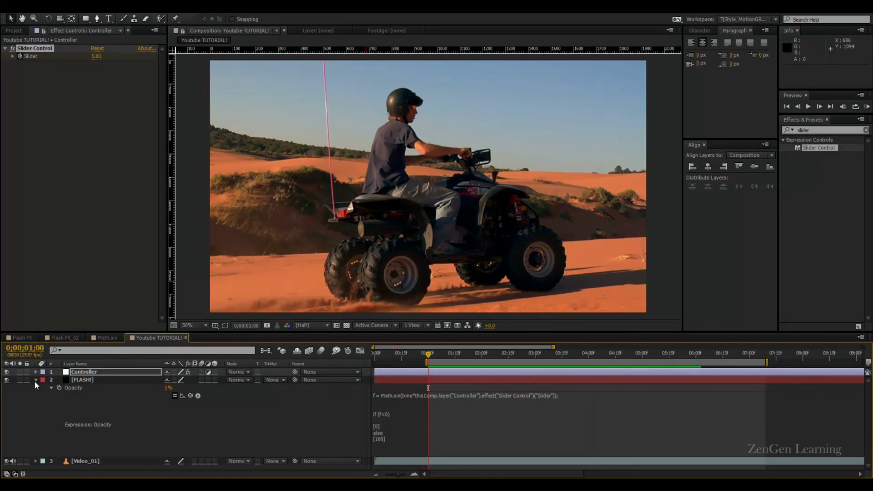
{"action": "left_click", "coordinate": [35, 381]}
{"action": "left_click", "coordinate": [829, 131]}
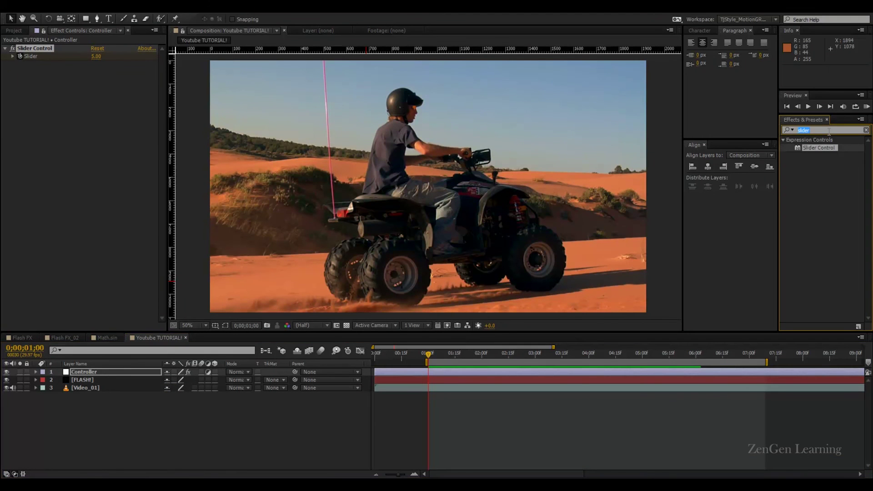
{"action": "type", "text": "fil"}
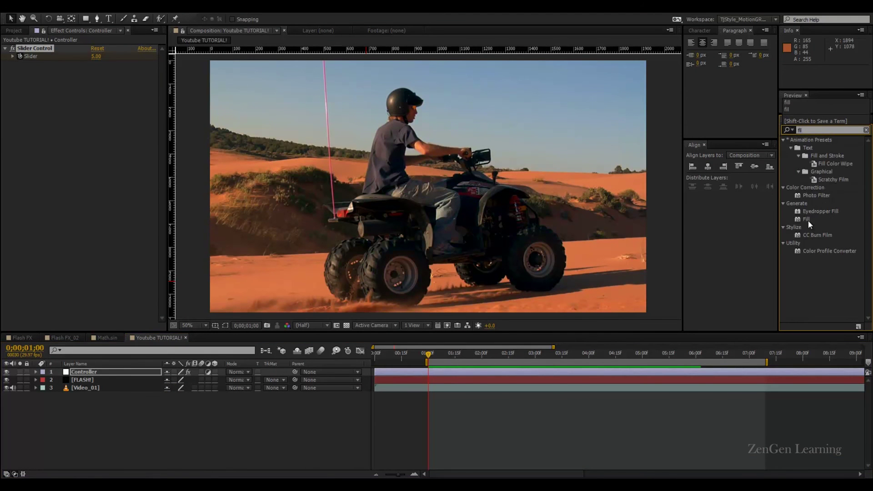
{"action": "left_click_drag", "start_coordinate": [808, 220], "coordinate": [109, 380]}
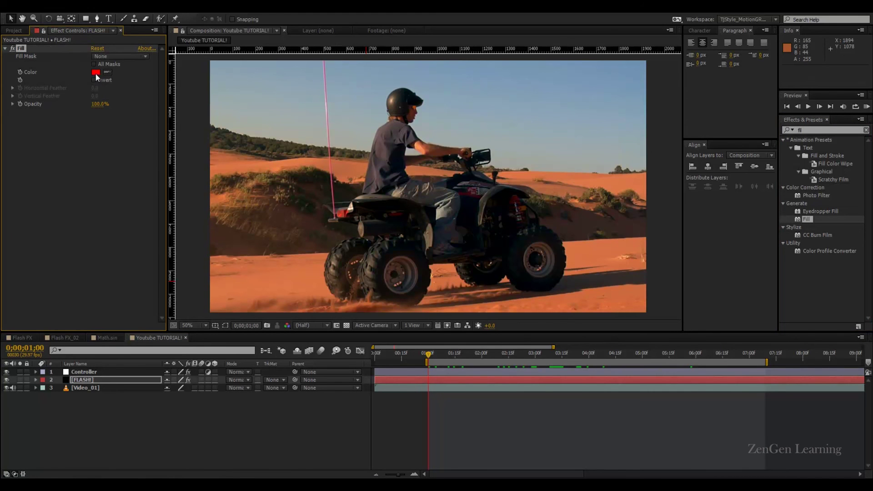
{"action": "left_click_drag", "start_coordinate": [438, 352], "coordinate": [457, 356]}
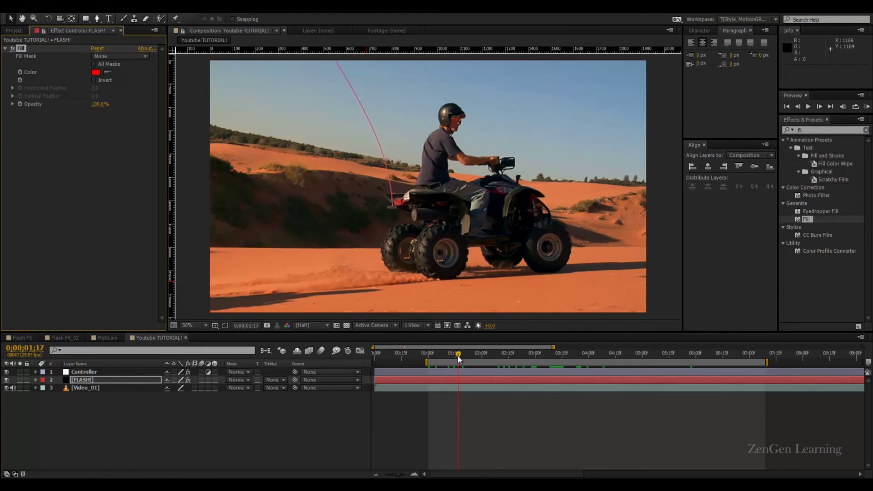
{"action": "left_click", "coordinate": [96, 73]}
- Try white, blue and purple fill colours in the picker, then settle on black for FLASH!
{"action": "mouse_move", "coordinate": [242, 330]}
{"action": "left_mouse_down"}
{"action": "mouse_move", "coordinate": [147, 264]}
{"action": "mouse_move", "coordinate": [180, 414]}
{"action": "left_mouse_up"}
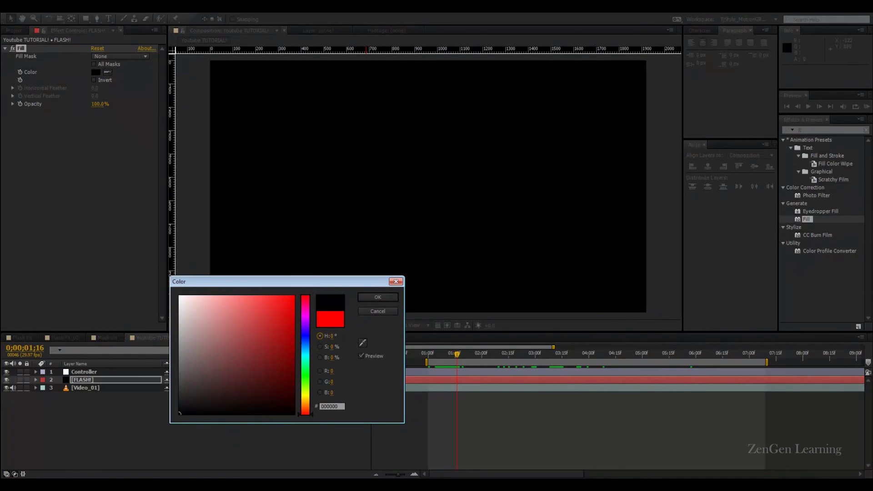
{"action": "left_click_drag", "start_coordinate": [311, 361], "coordinate": [308, 324]}
{"action": "left_click", "coordinate": [255, 324]}
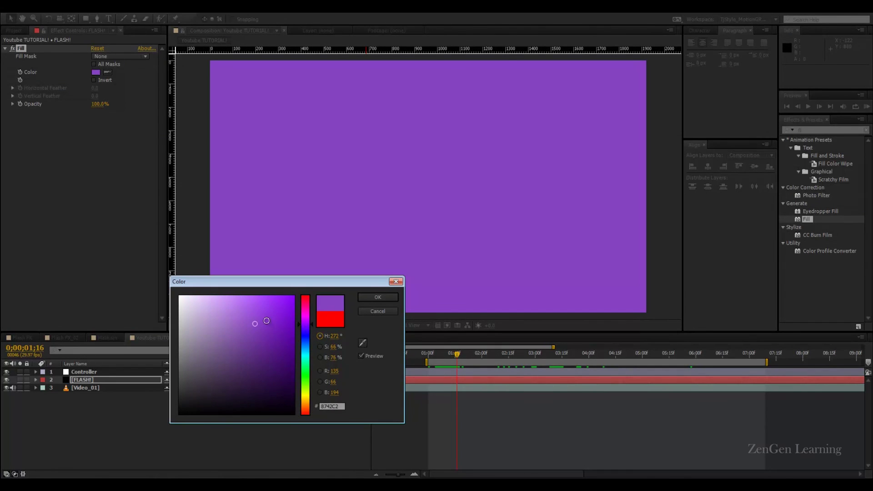
{"action": "left_click_drag", "start_coordinate": [312, 334], "coordinate": [309, 415]}
{"action": "left_click_drag", "start_coordinate": [230, 321], "coordinate": [145, 255]}
{"action": "left_click", "coordinate": [181, 413]}
{"action": "left_click", "coordinate": [378, 297]}
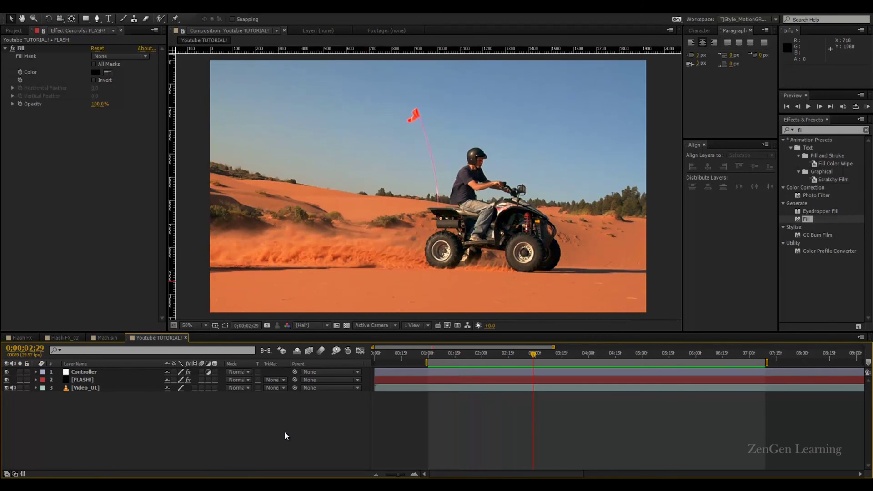
- Switch to the Math.sin composition and preview its sine readout swinging between 1 and -1
{"action": "key", "text": "shift+comma"}
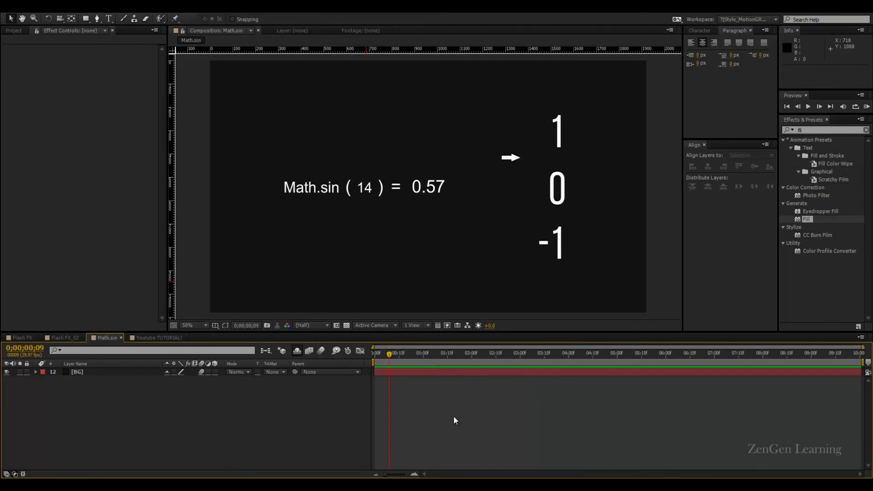
{"action": "key", "text": "KP_0"}
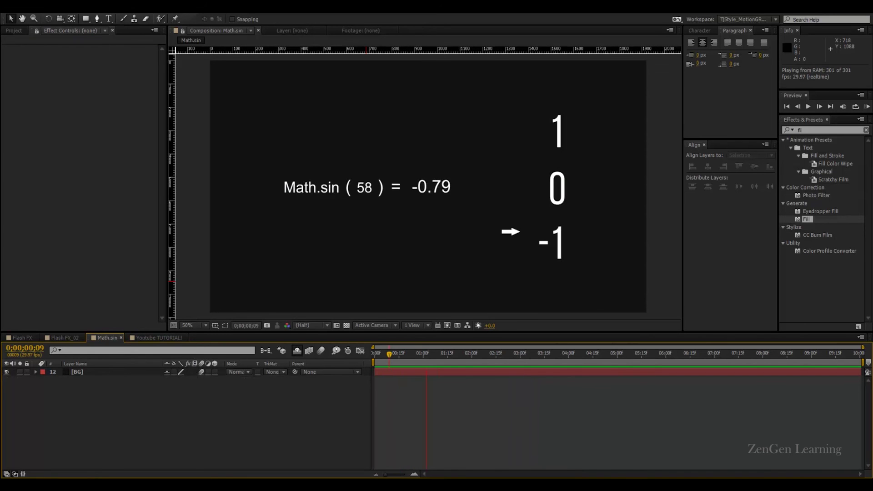